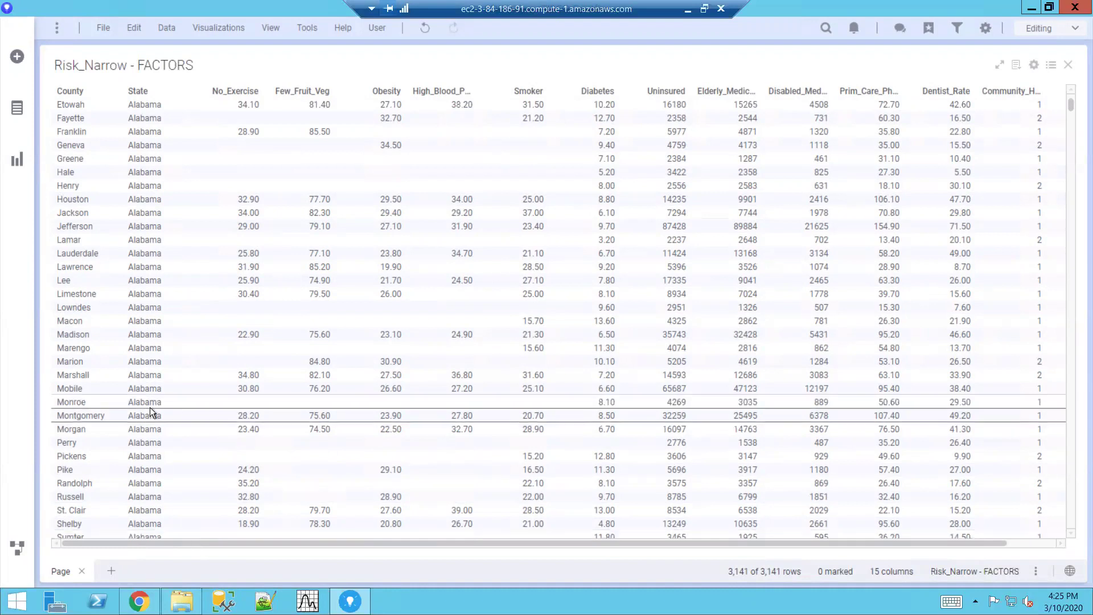
Add a scatter plot of Few_Fruit_Veg vs. No_Exercise beside the FACTORS table and inspect individual markers.
click(15, 161)
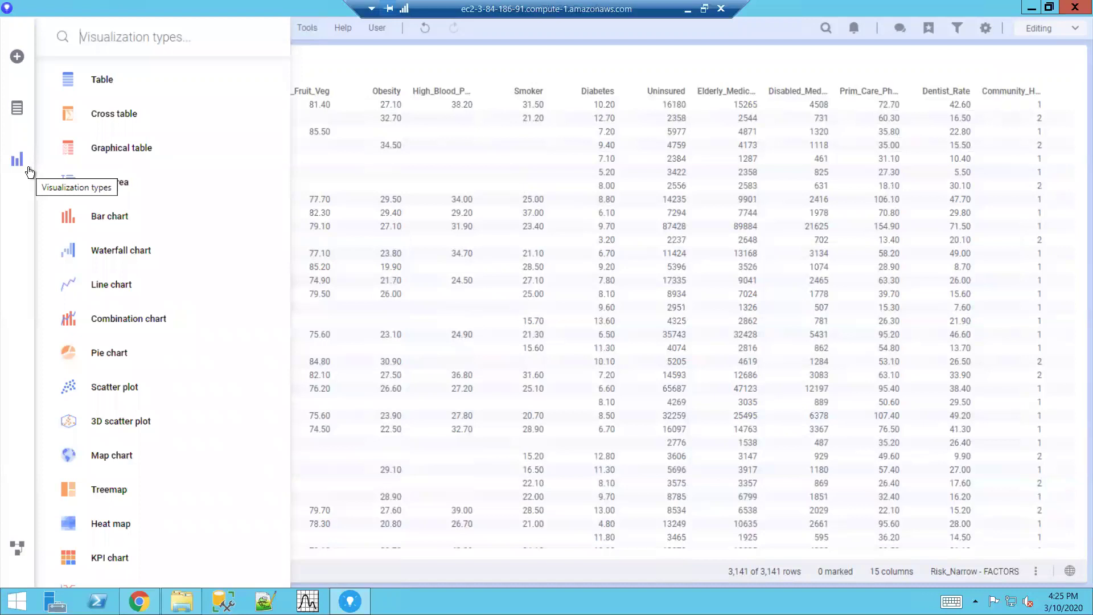
click(127, 392)
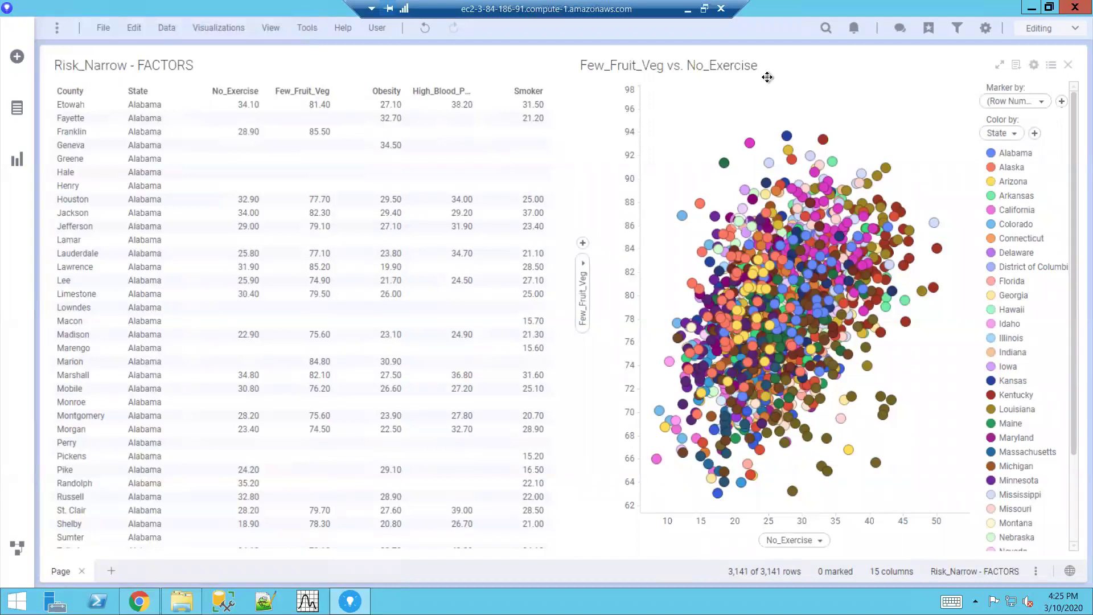
mouse_move(842, 336)
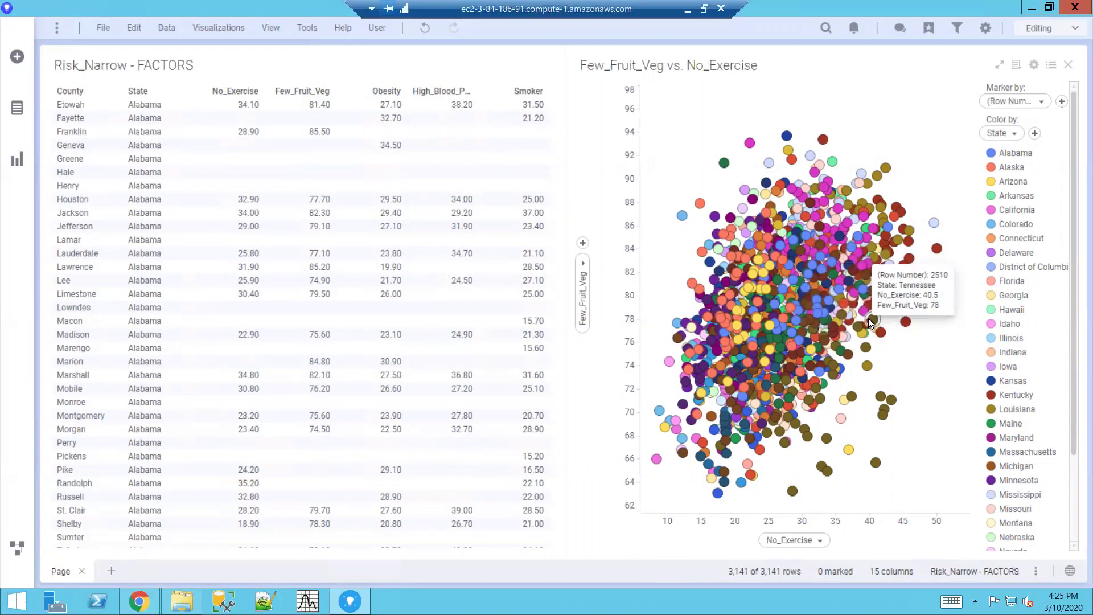
mouse_move(818, 316)
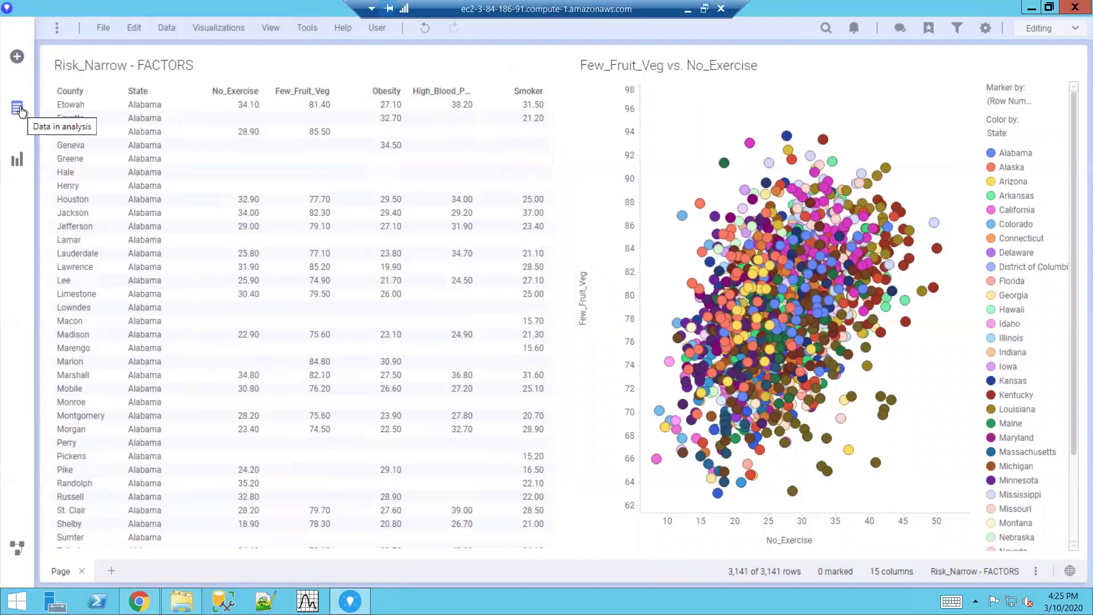
Add the recommended density plot of binned Diabetes per binned Obesity, based on the Obesity and Diabetes columns.
click(17, 108)
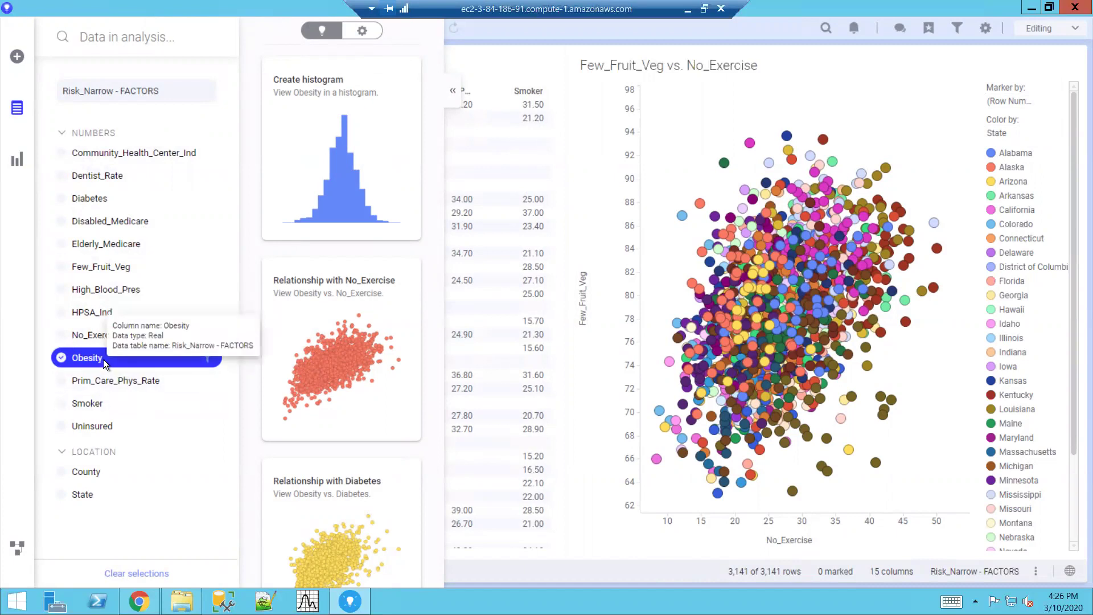
click(91, 198)
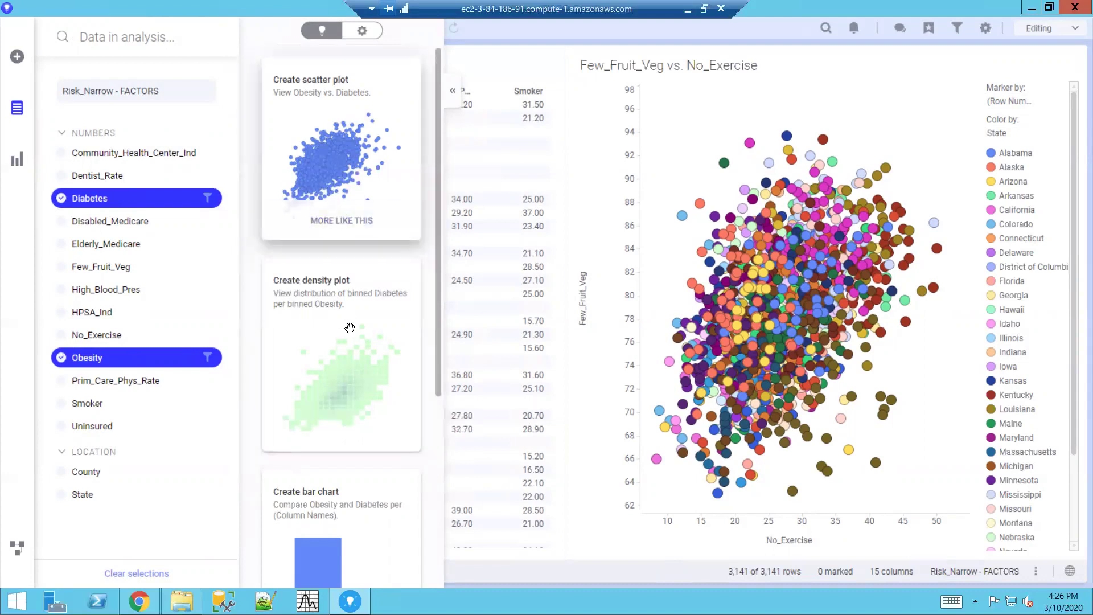
click(343, 380)
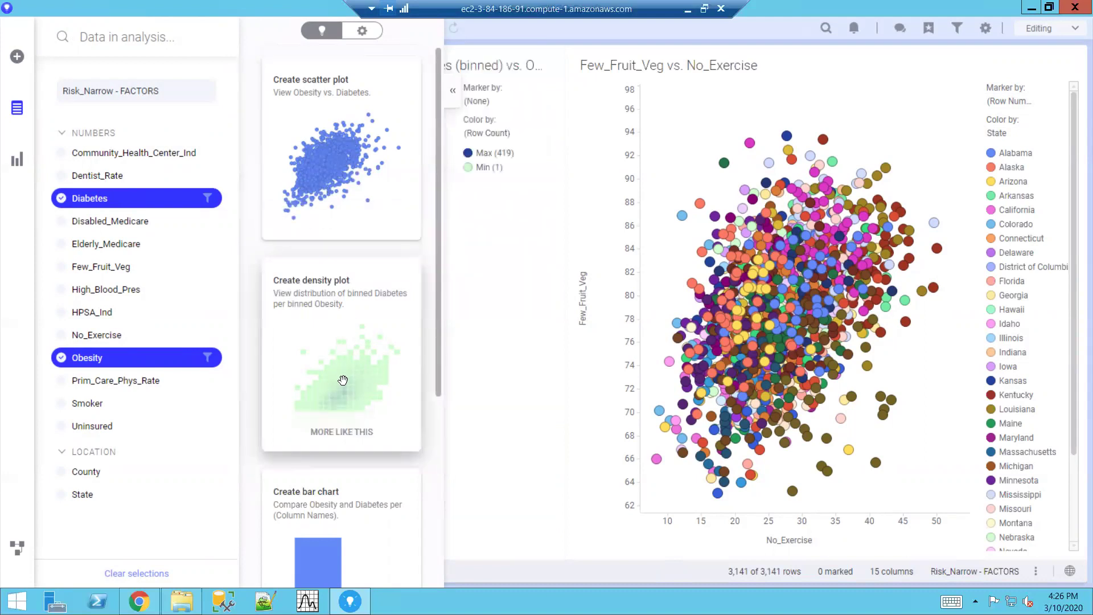
click(516, 35)
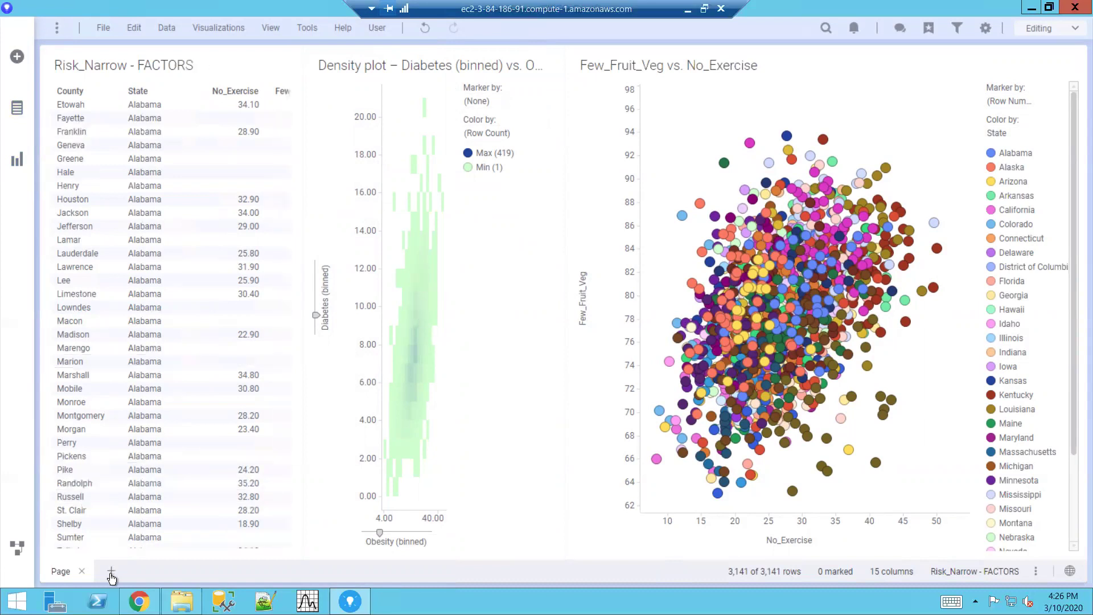
Add a new page and start exploring it by searching for "Diabetes".
click(111, 571)
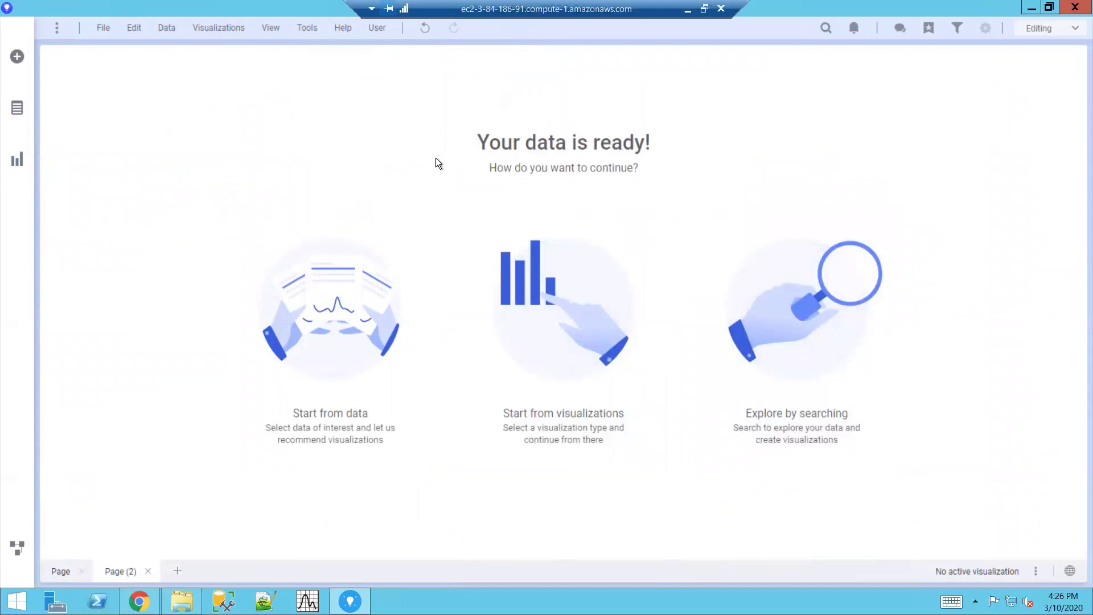
click(825, 300)
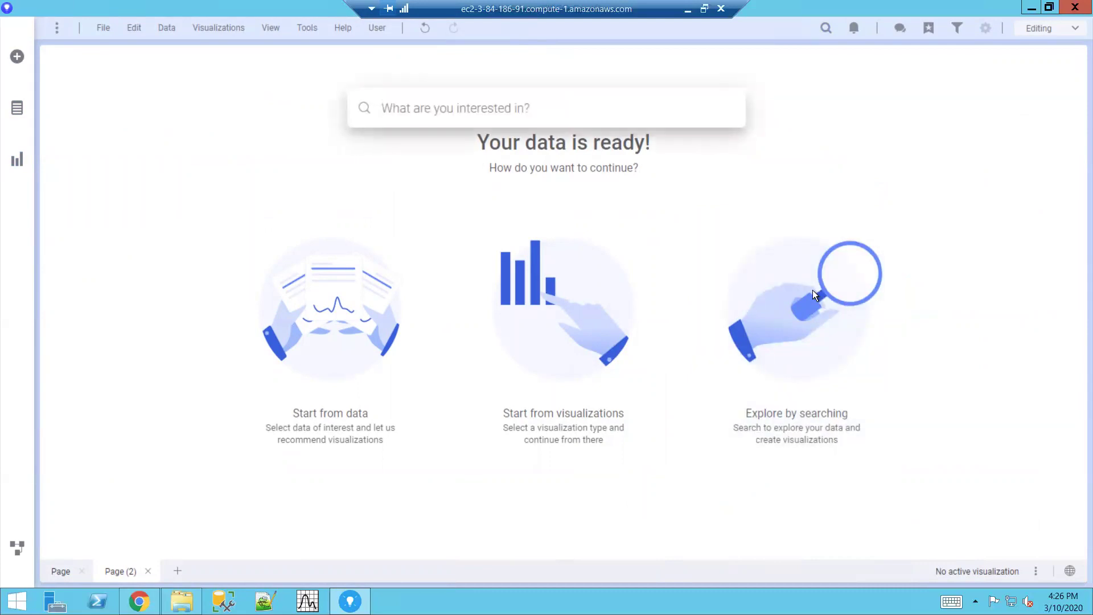
text(Diaete)
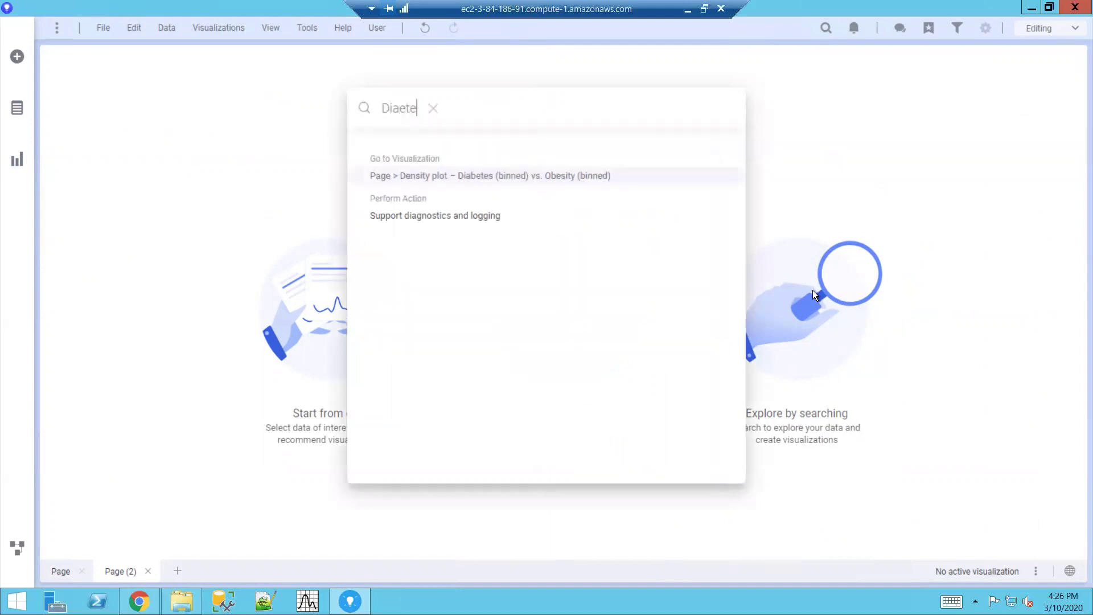
key(BackSpace)
key(BackSpace)
key(BackSpace)
text(betes)
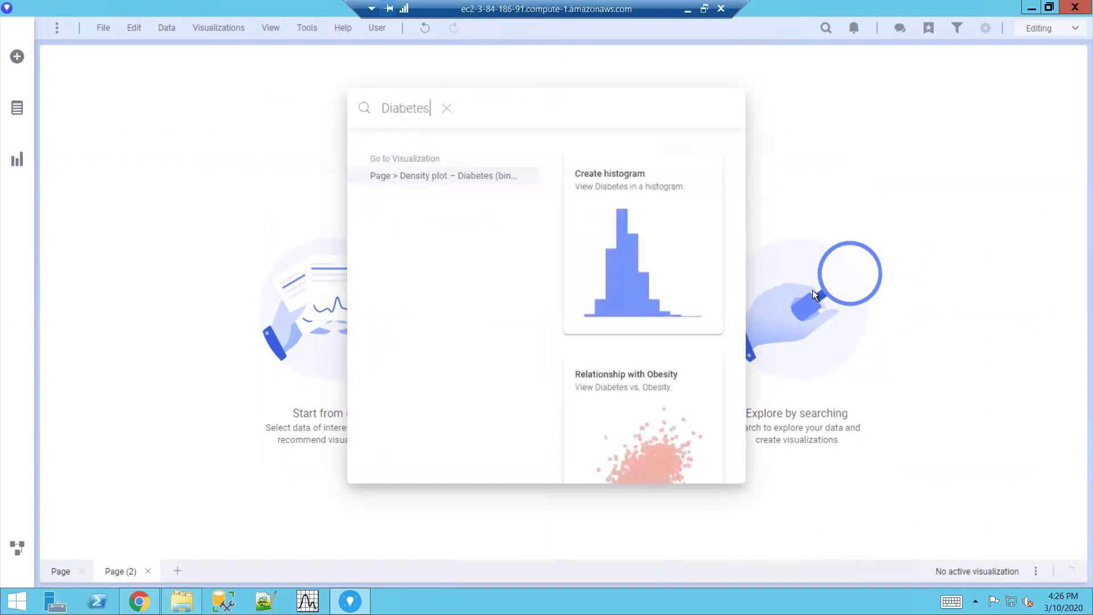
Browse the visualizations suggested for Diabetes and add the histogram to the new page.
scroll(624, 328, down, 3)
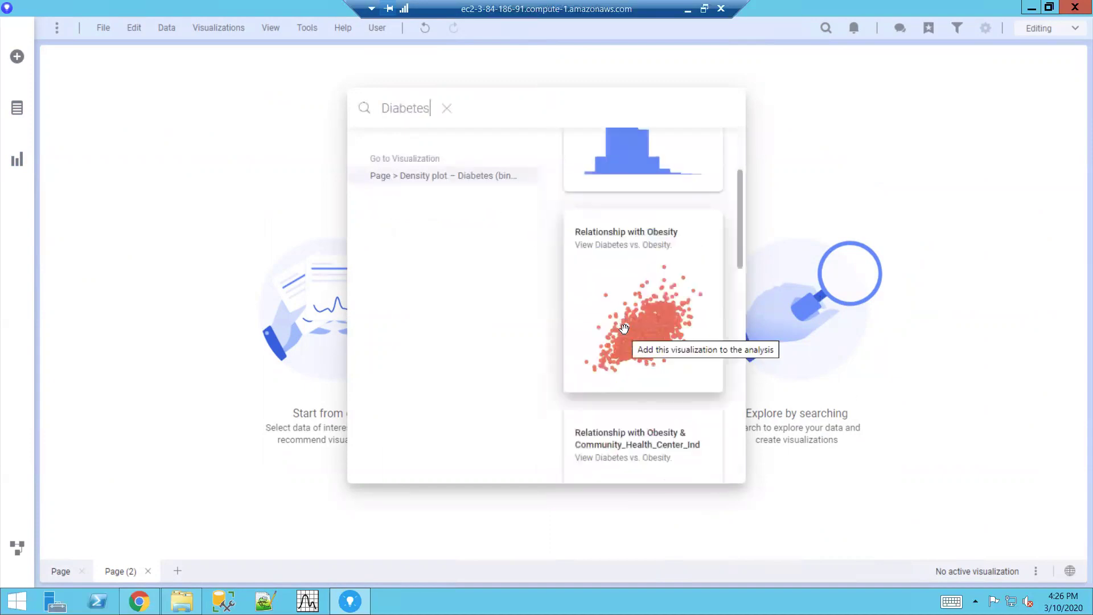
scroll(624, 329, down, 10)
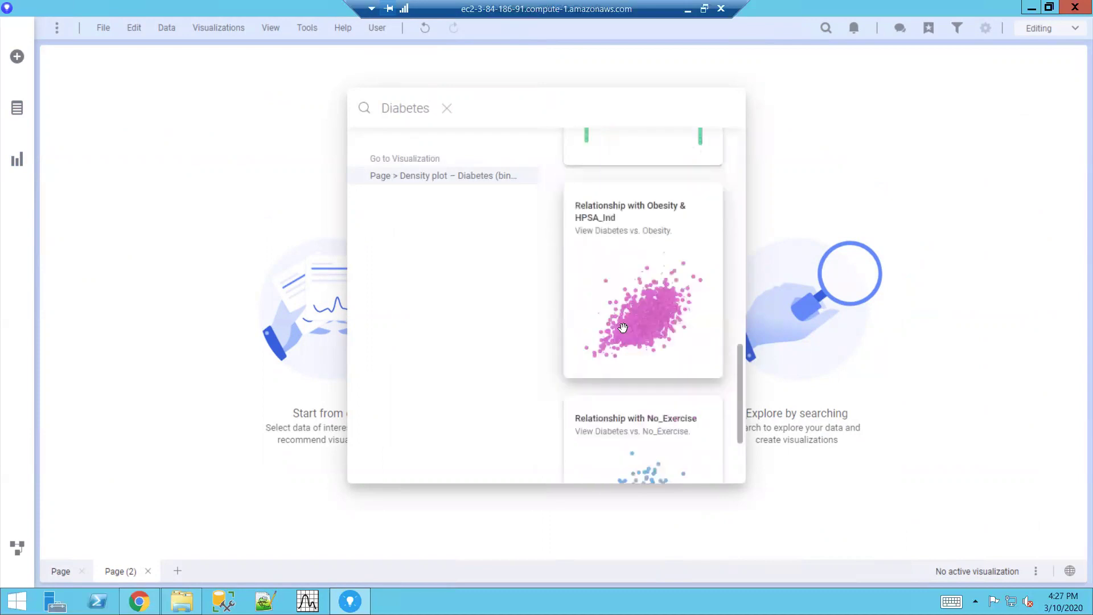
scroll(623, 328, down, 3)
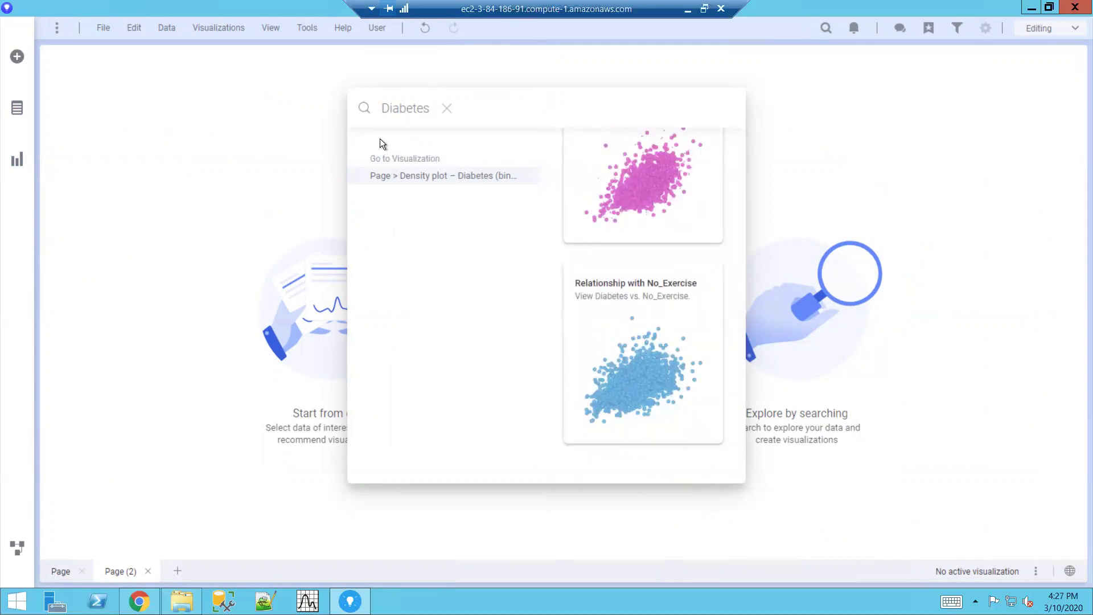
scroll(574, 295, up, 3)
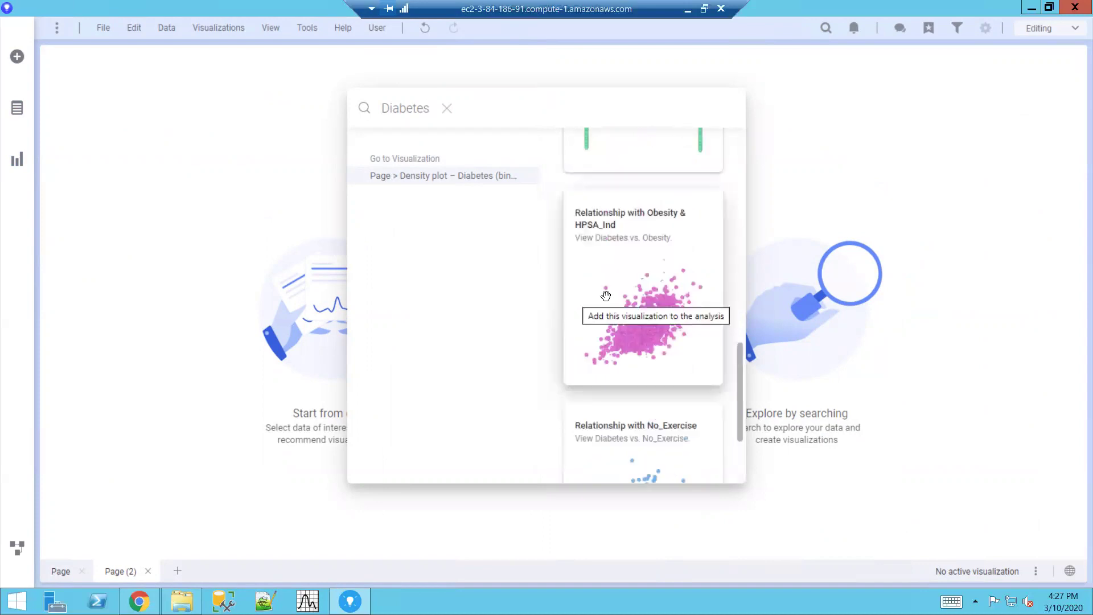
scroll(605, 292, up, 6)
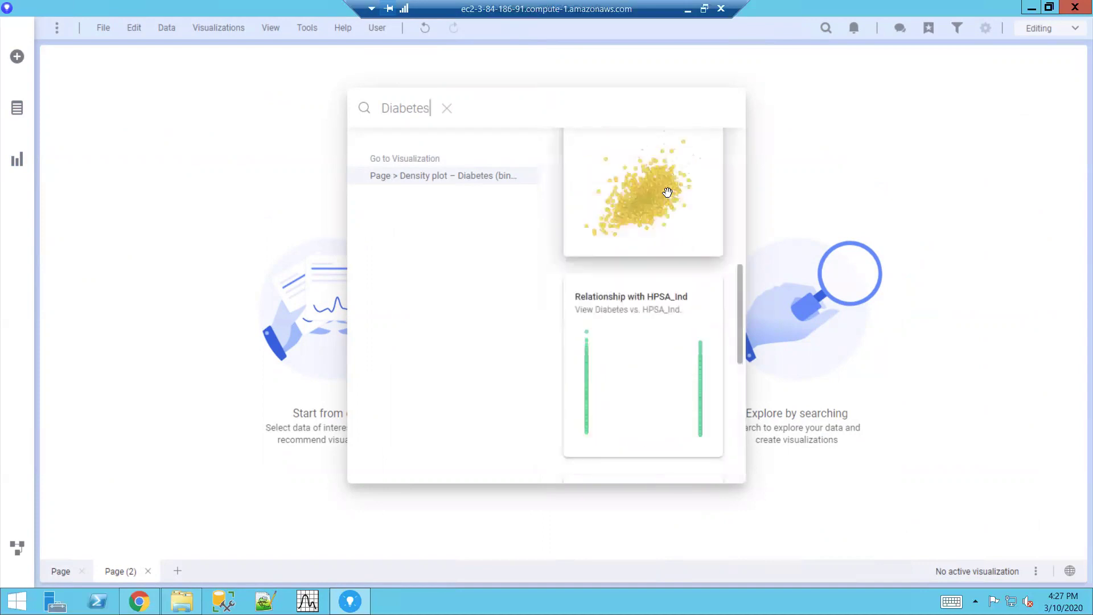
scroll(651, 275, up, 8)
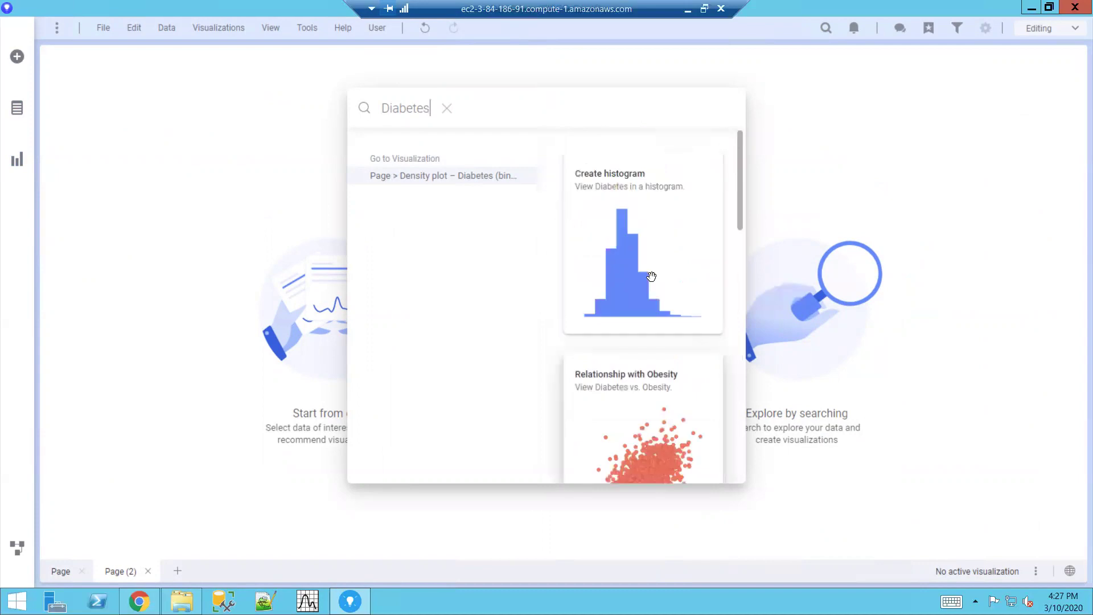
mouse_move(651, 276)
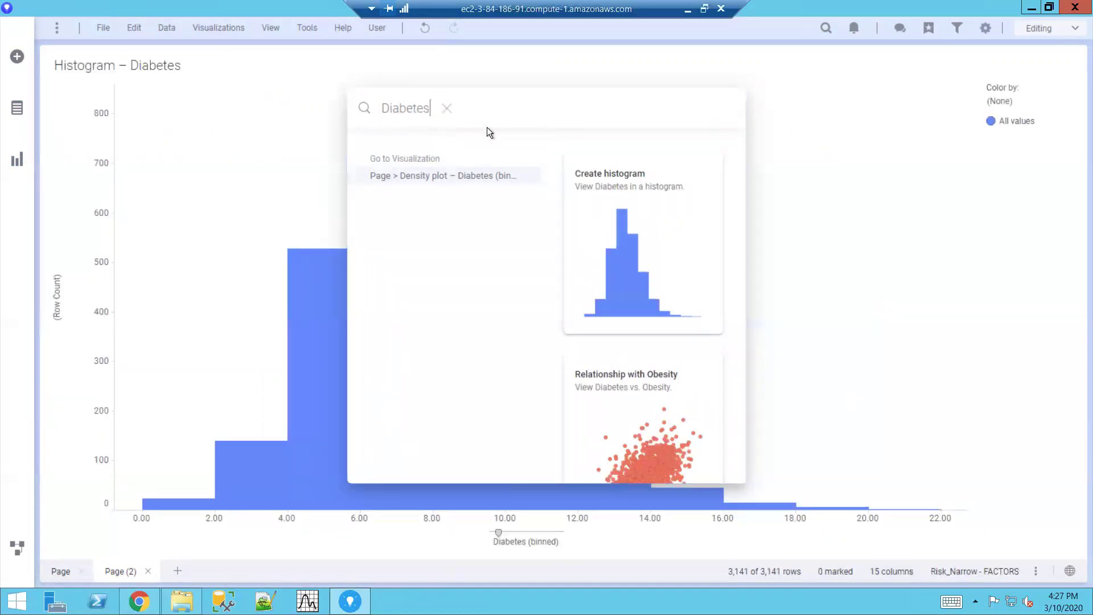
Extend the search to "Diabetes by state" and add the suggested treemap of Diabetes per State.
text(by state)
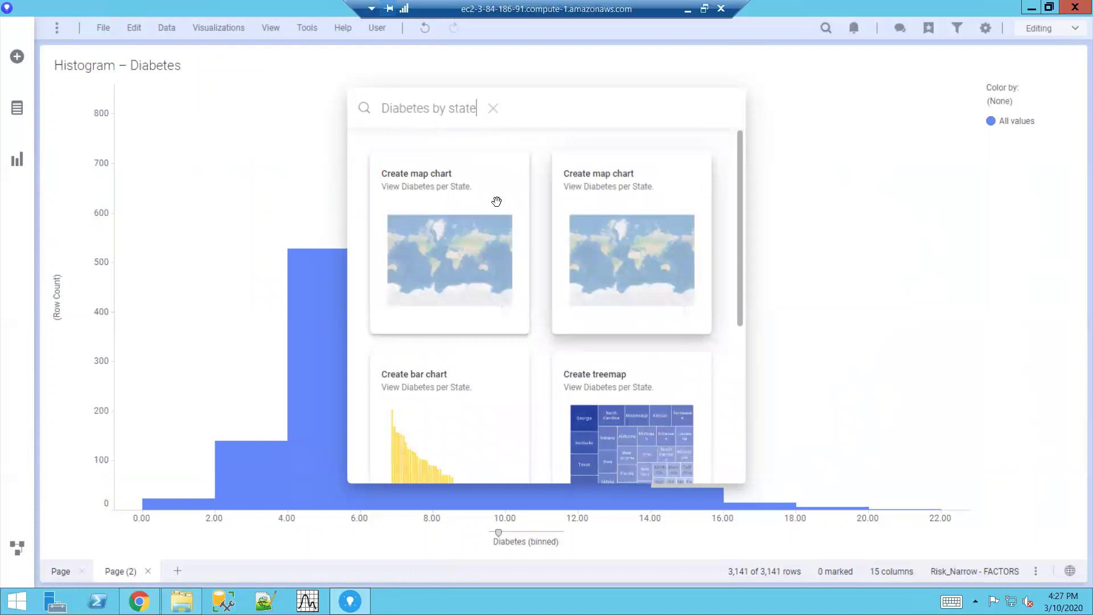
scroll(581, 222, down, 1)
scroll(593, 235, down, 2)
click(620, 244)
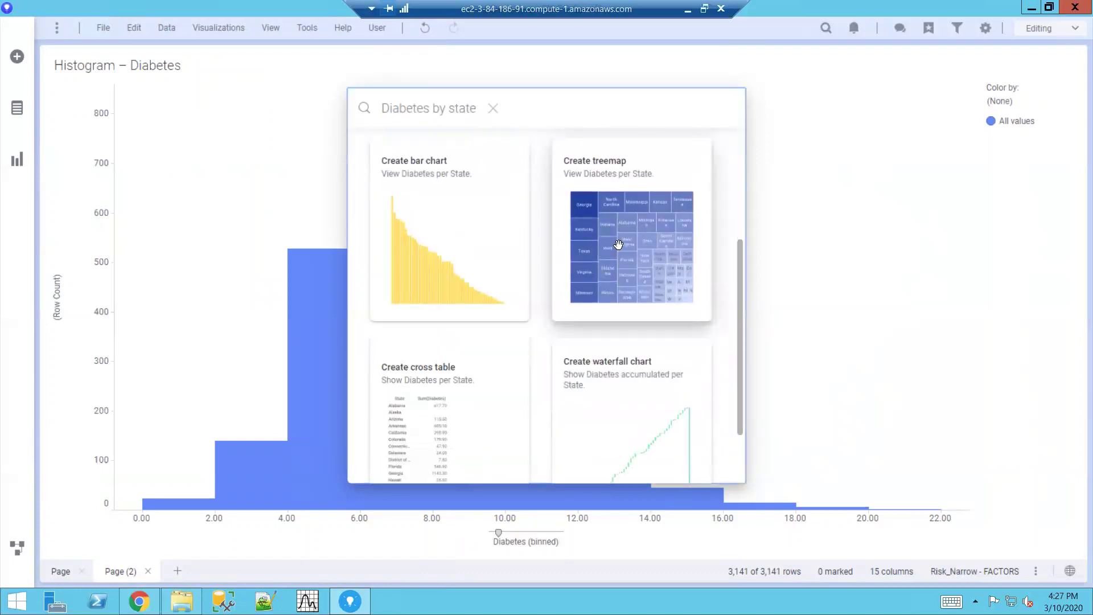
click(774, 66)
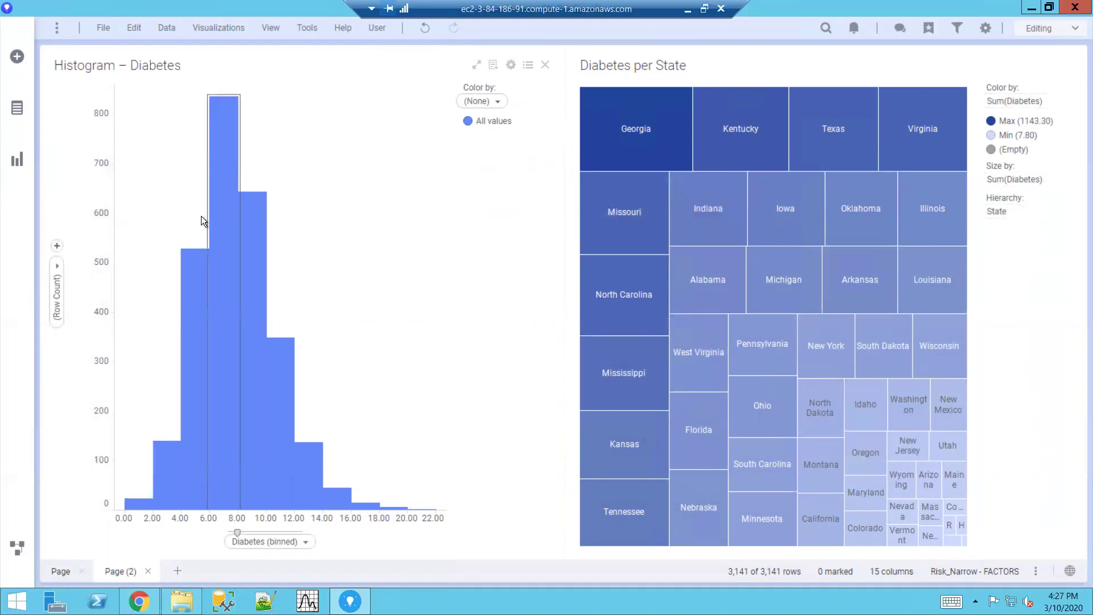
Look over the available visualization types and review the visualizations recommended for the High_Blood_Pres column.
click(17, 159)
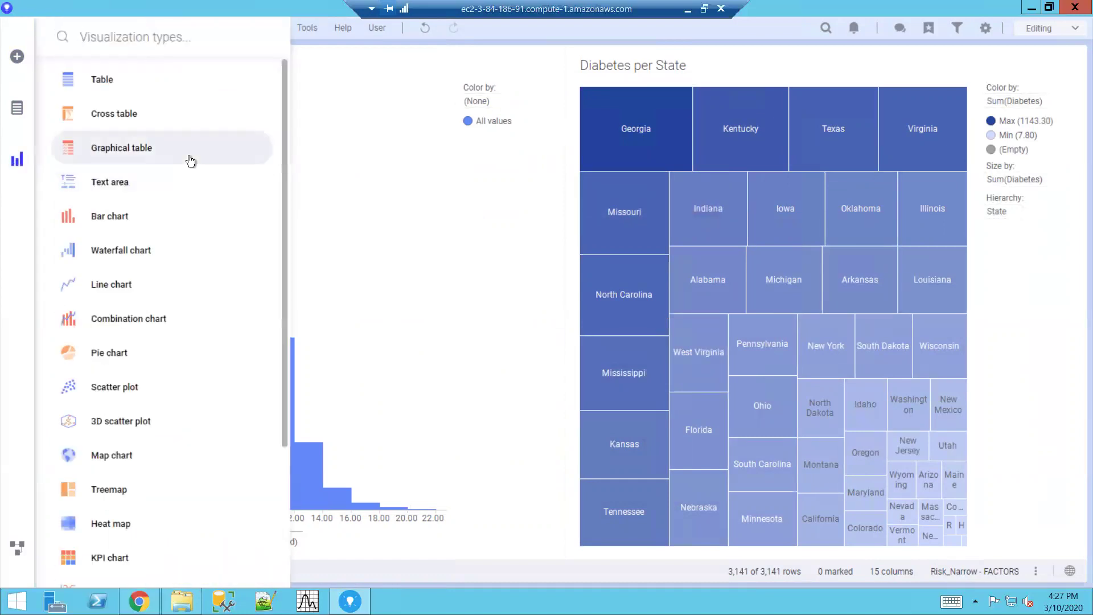
click(405, 326)
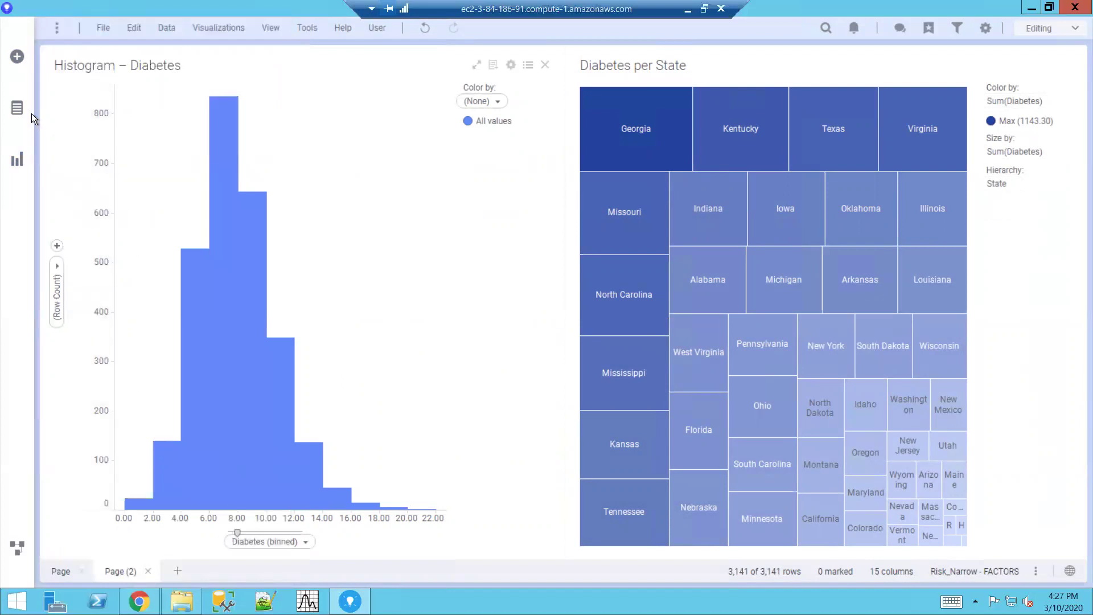
click(17, 107)
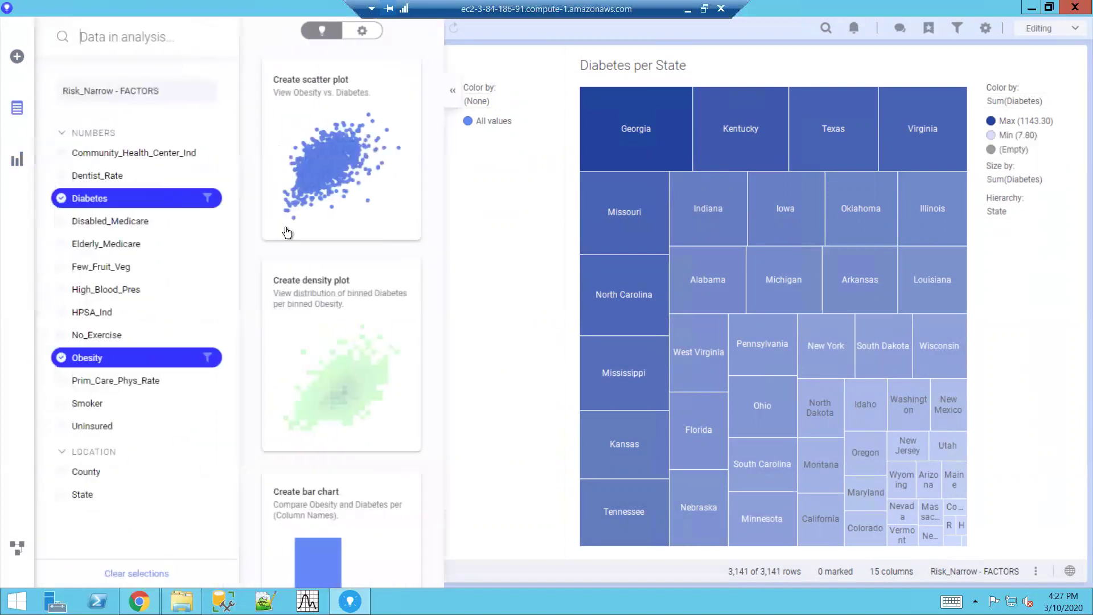
click(135, 291)
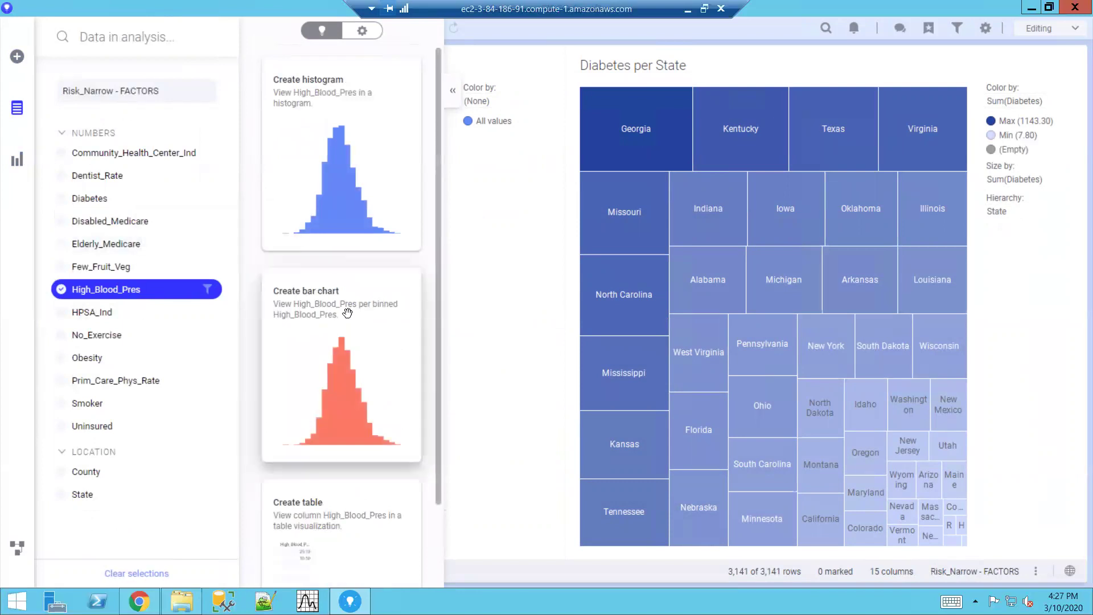
scroll(347, 313, down, 3)
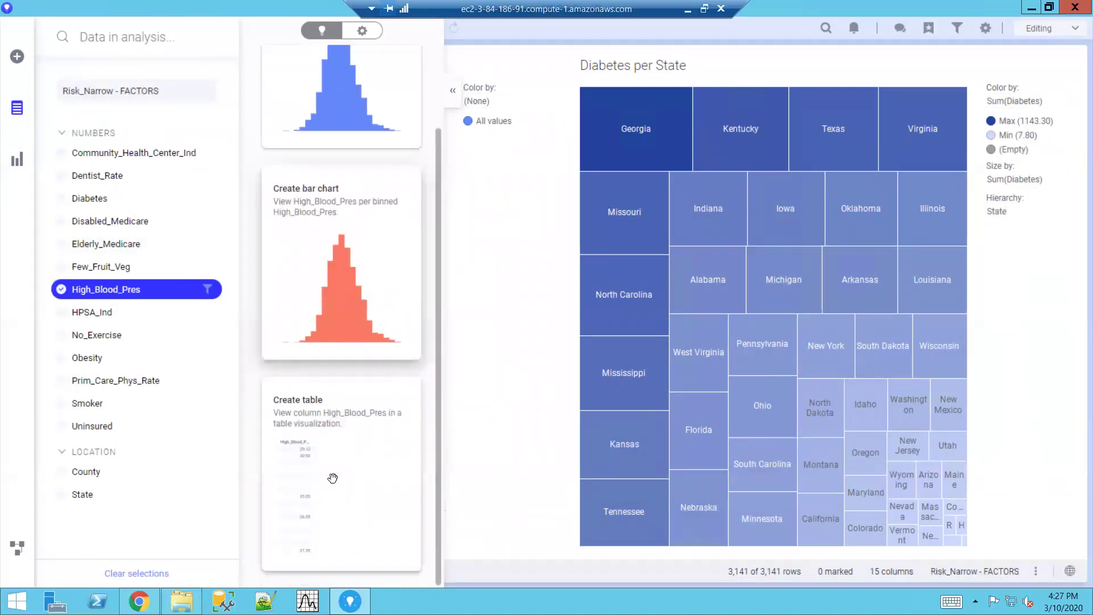
scroll(286, 325, up, 3)
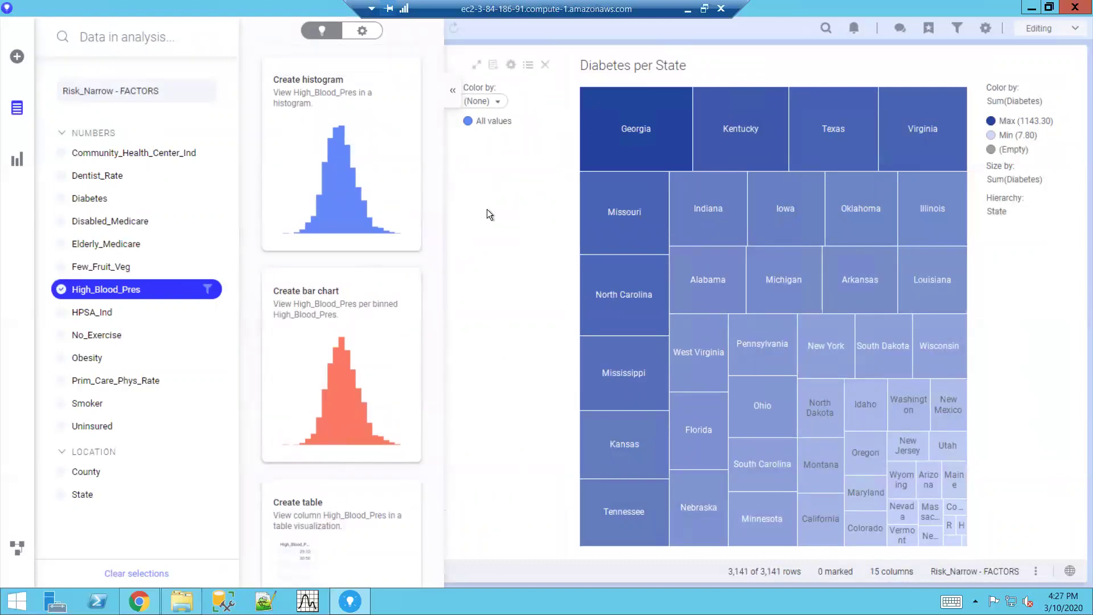
click(487, 210)
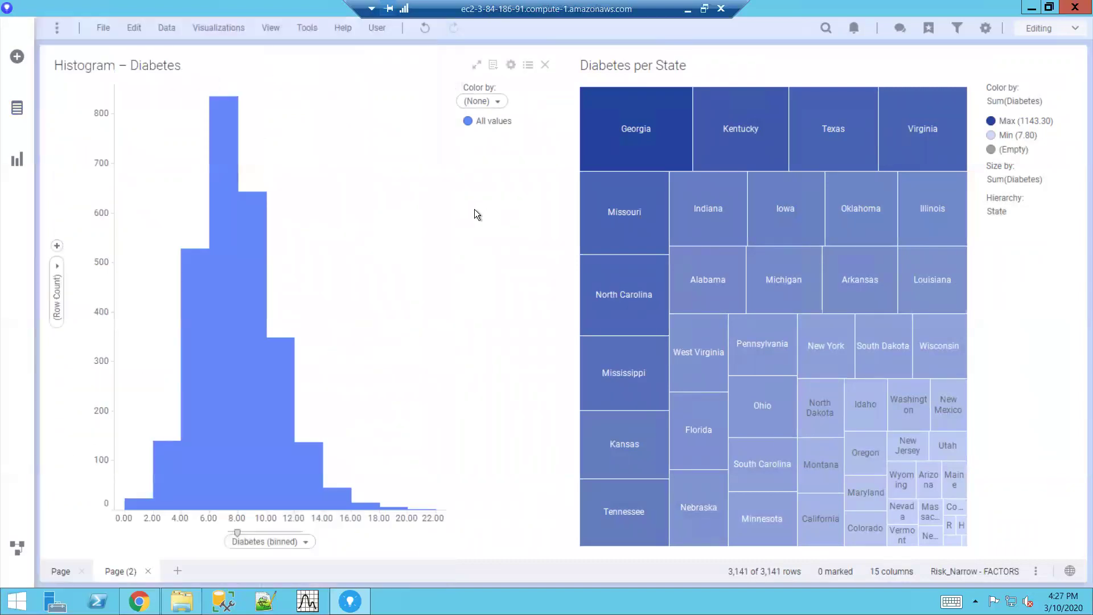
Open the search for exploring data and creating visualizations.
key(ctrl+f)
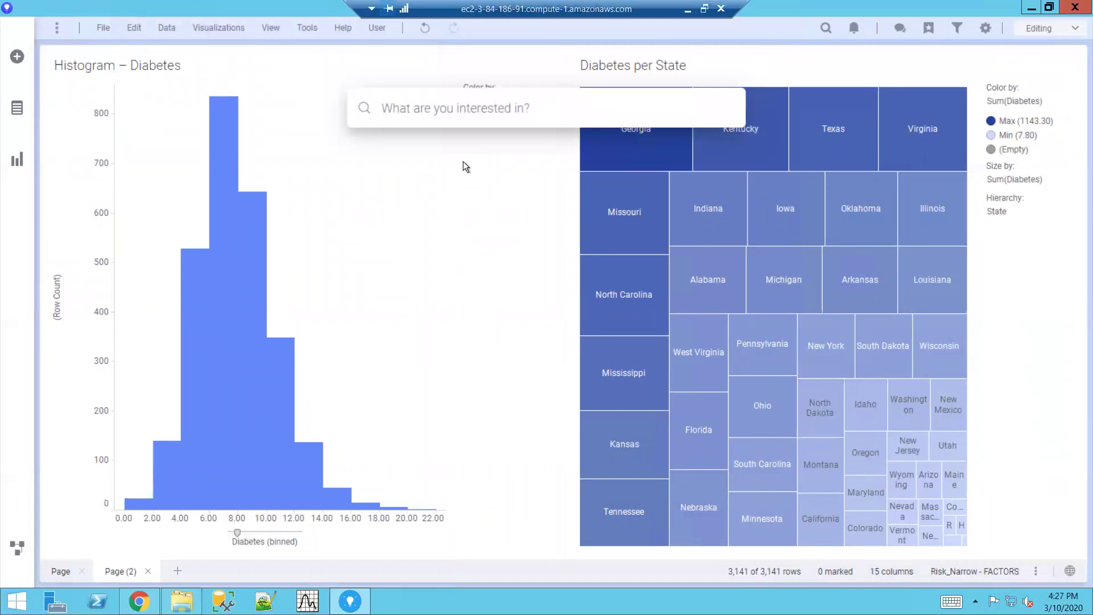